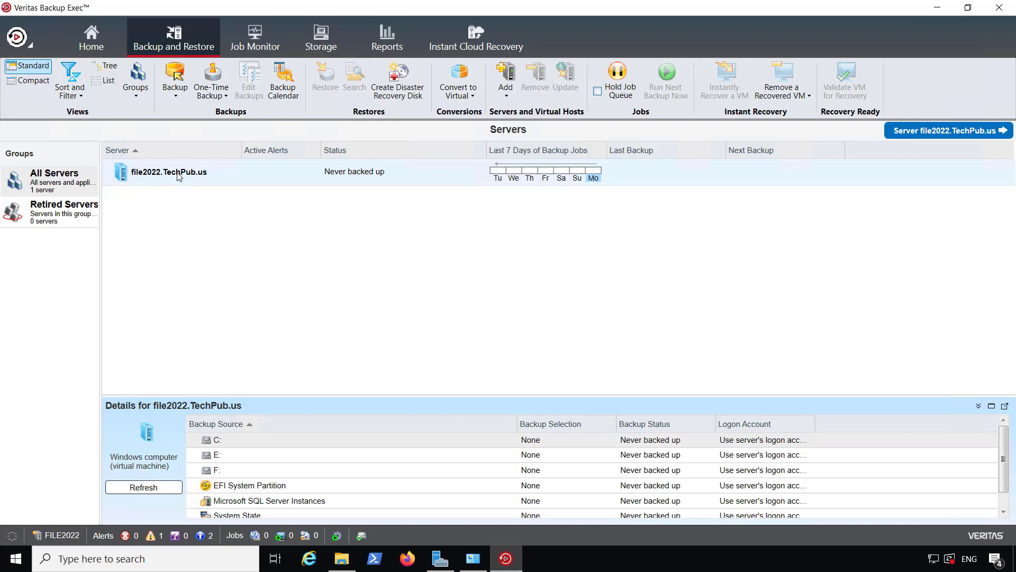
Show the One-Time Backup destination choices, glance at the regular Backup menu, then return to One-Time Backup.
{"action": "left_click", "coordinate": [221, 98]}
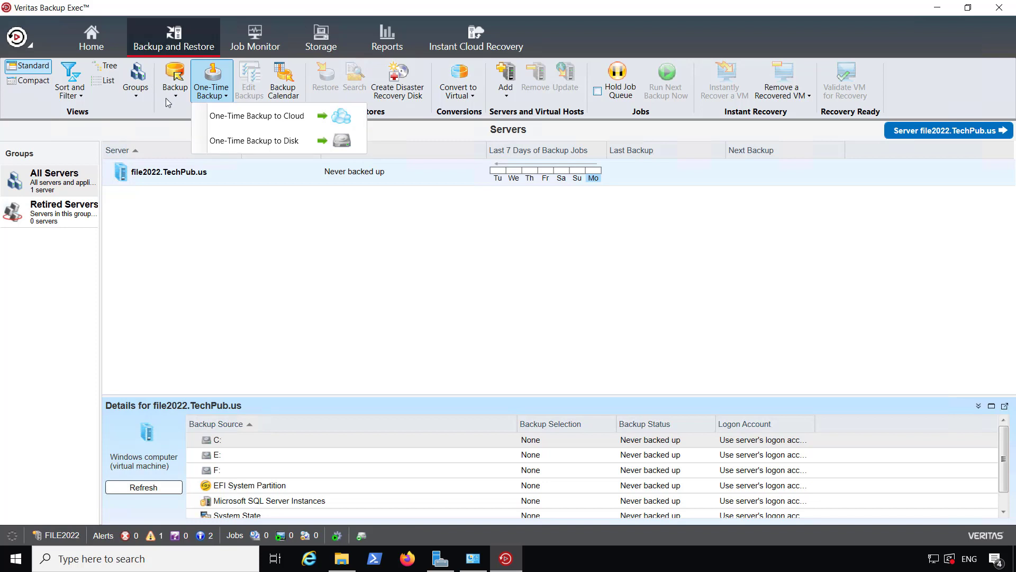
{"action": "left_click", "coordinate": [169, 99]}
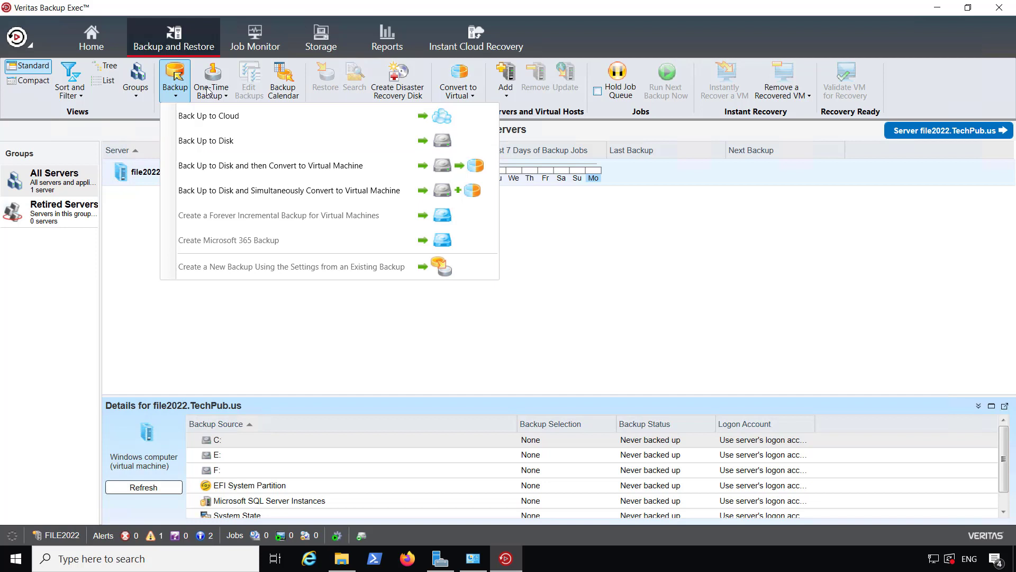
{"action": "left_click", "coordinate": [209, 88]}
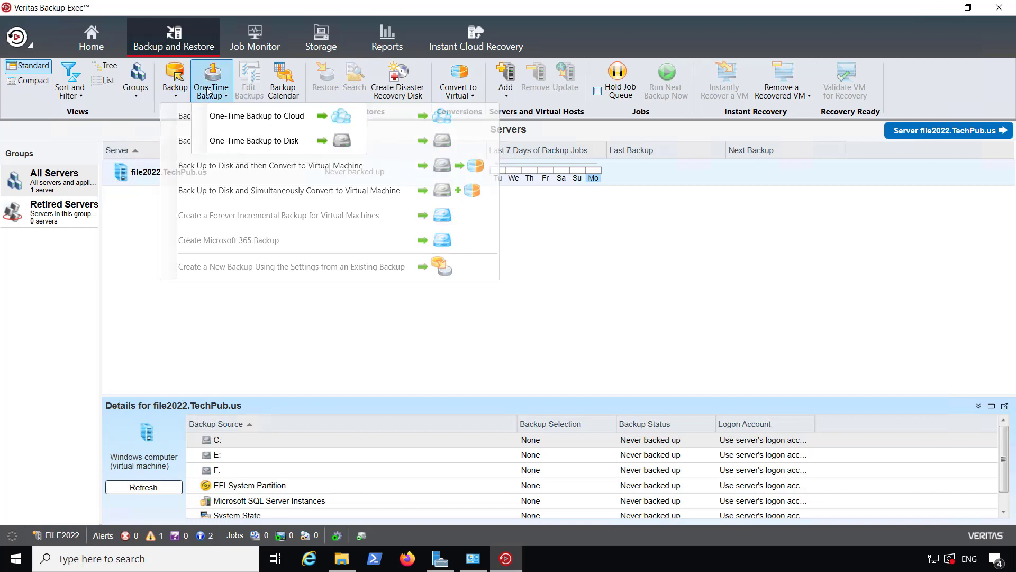
Begin a one-time backup to disk and edit file2022's backup selections.
{"action": "left_click", "coordinate": [222, 143]}
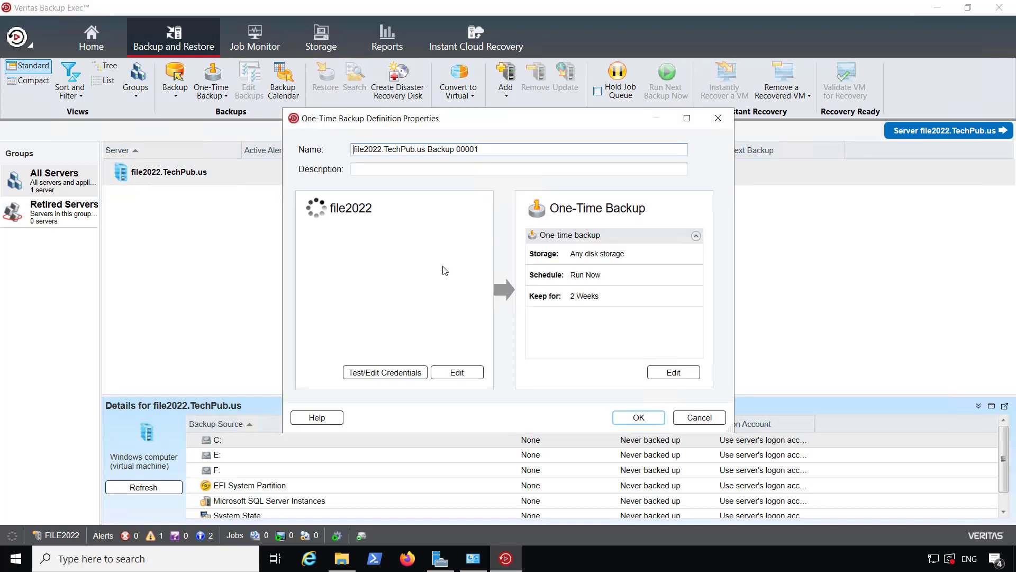
{"action": "left_click", "coordinate": [461, 372]}
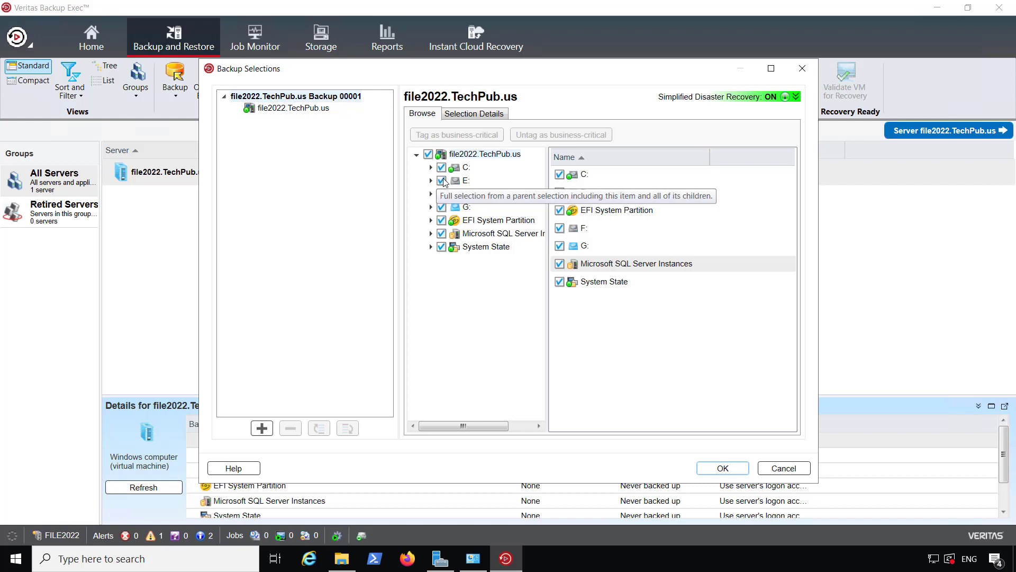
Exclude drives E: and F: from the backup and review the folders under C:.
{"action": "left_click", "coordinate": [442, 180]}
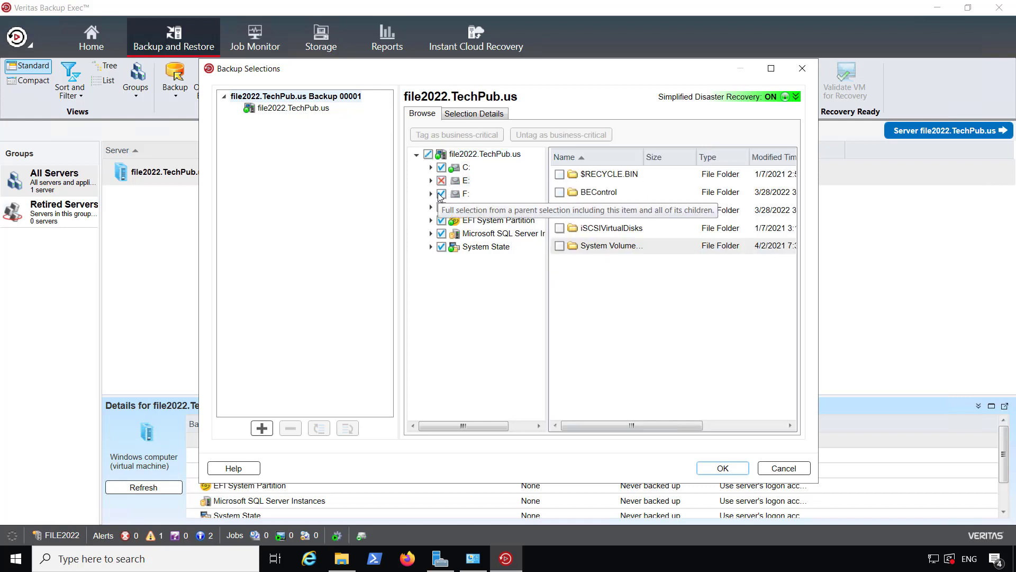
{"action": "left_click", "coordinate": [442, 194]}
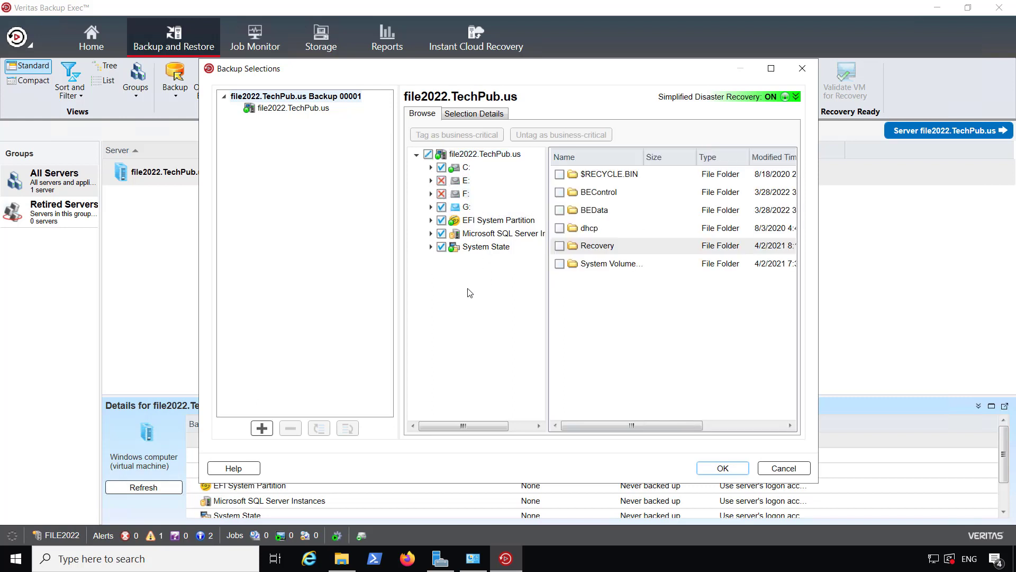
{"action": "left_click", "coordinate": [431, 167]}
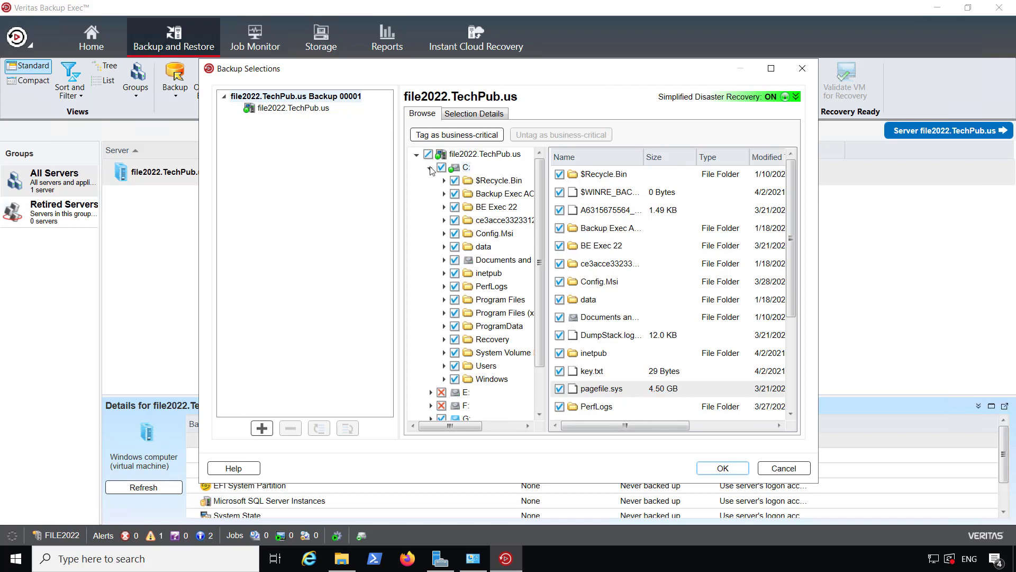
{"action": "left_click", "coordinate": [431, 168]}
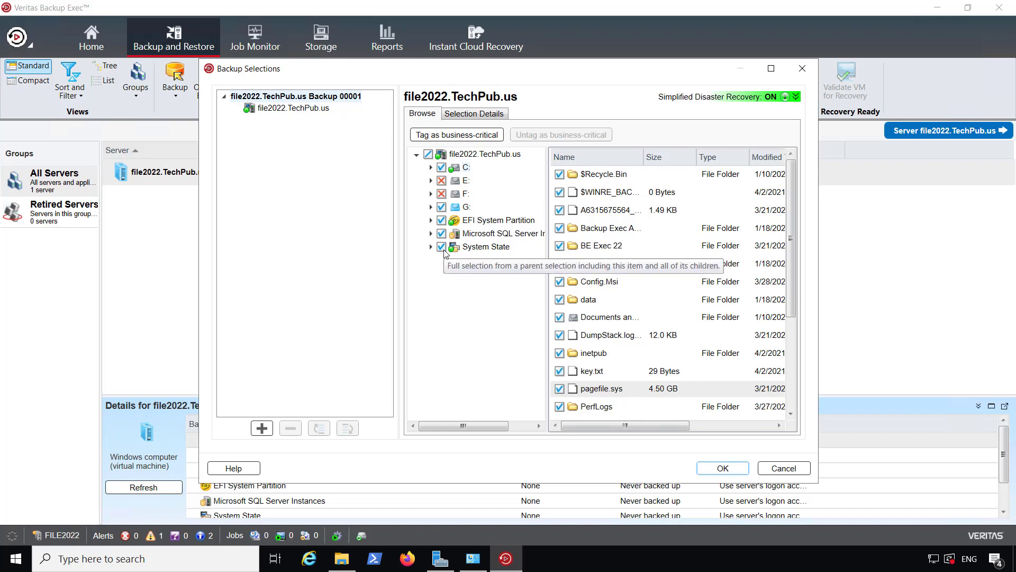
Review the System State components, SQL Server instances and EFI System Partition contents.
{"action": "left_click", "coordinate": [434, 247]}
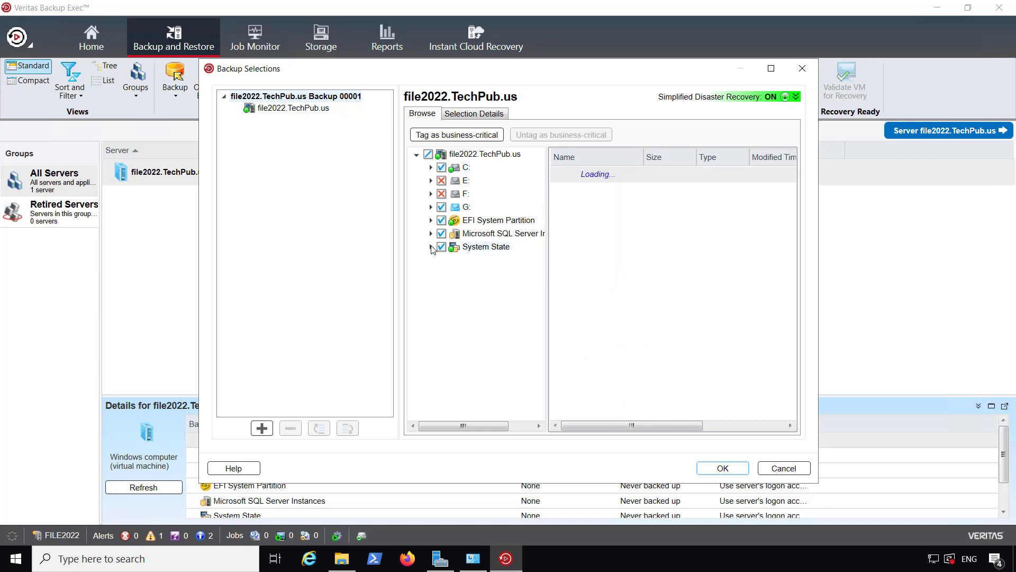
{"action": "left_click", "coordinate": [432, 247]}
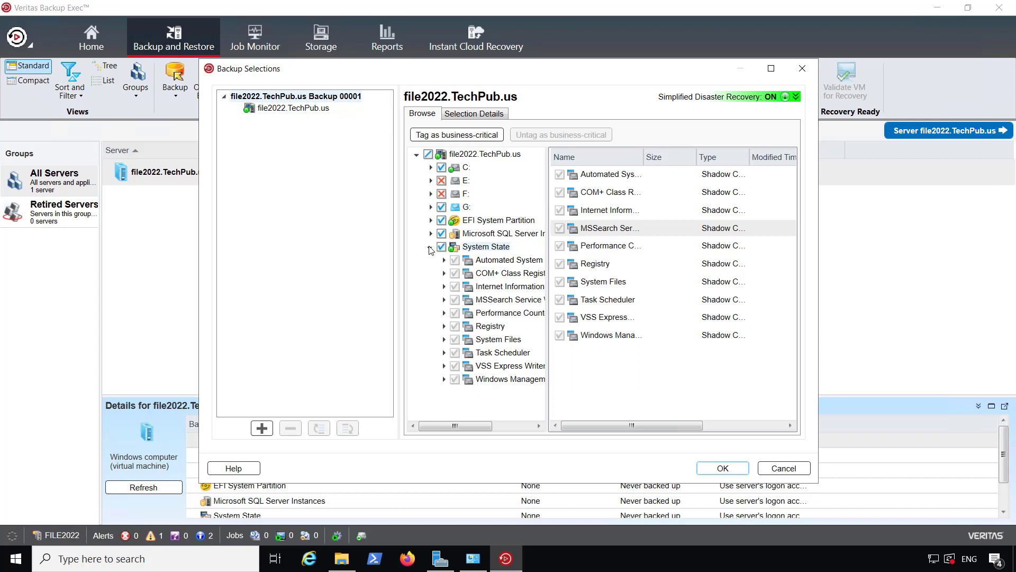
{"action": "left_click", "coordinate": [430, 247]}
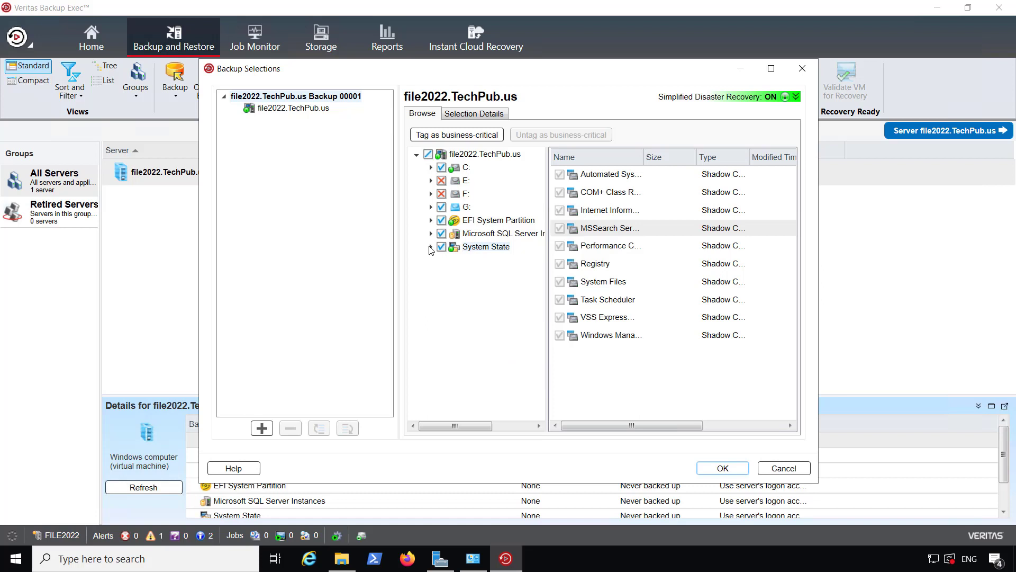
{"action": "left_click", "coordinate": [431, 235]}
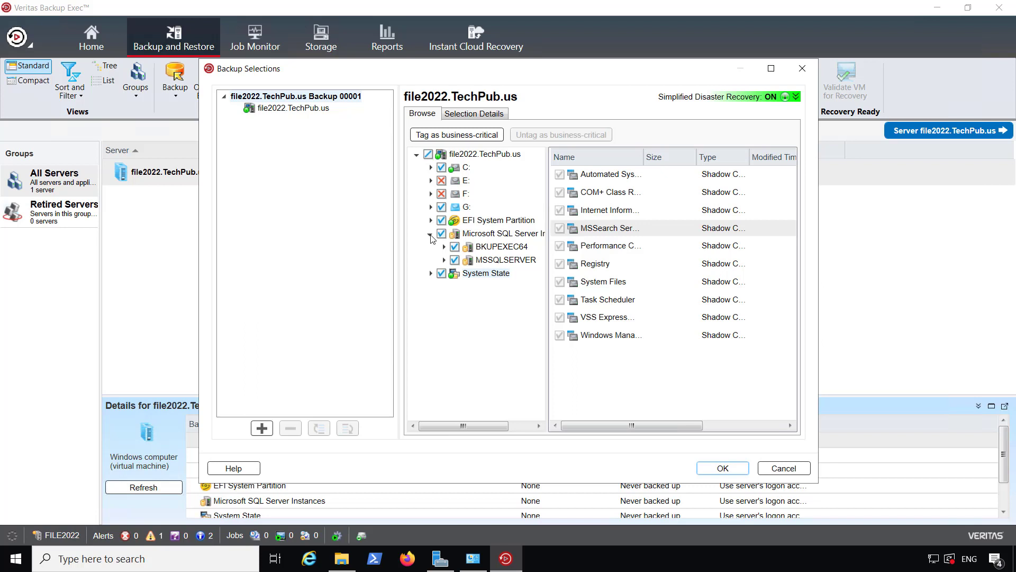
{"action": "left_click", "coordinate": [431, 236]}
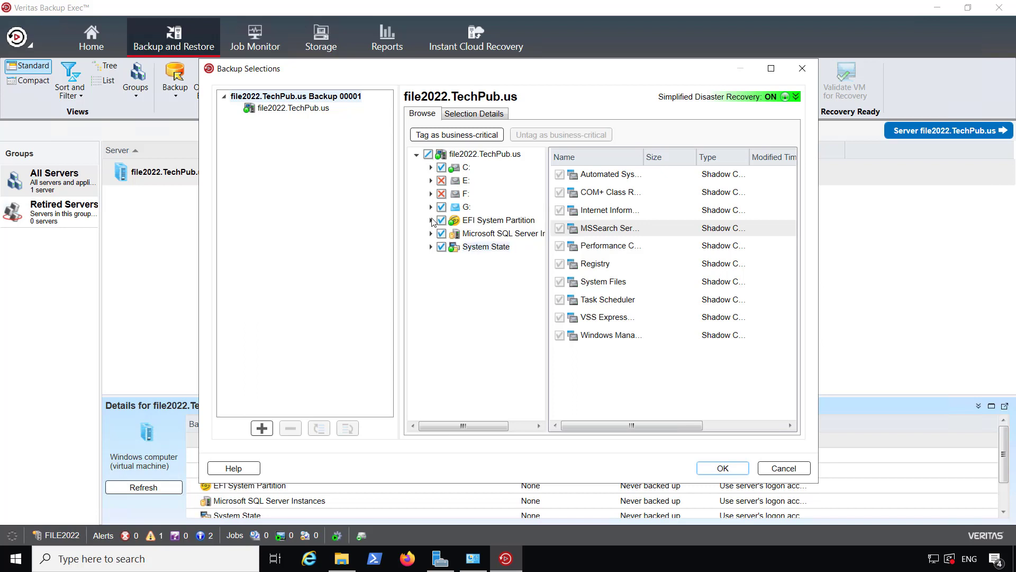
{"action": "left_click", "coordinate": [431, 221]}
Exclude drive G: and several C: folders, leaving C: partially selected, and confirm the selections.
{"action": "left_click", "coordinate": [480, 233]}
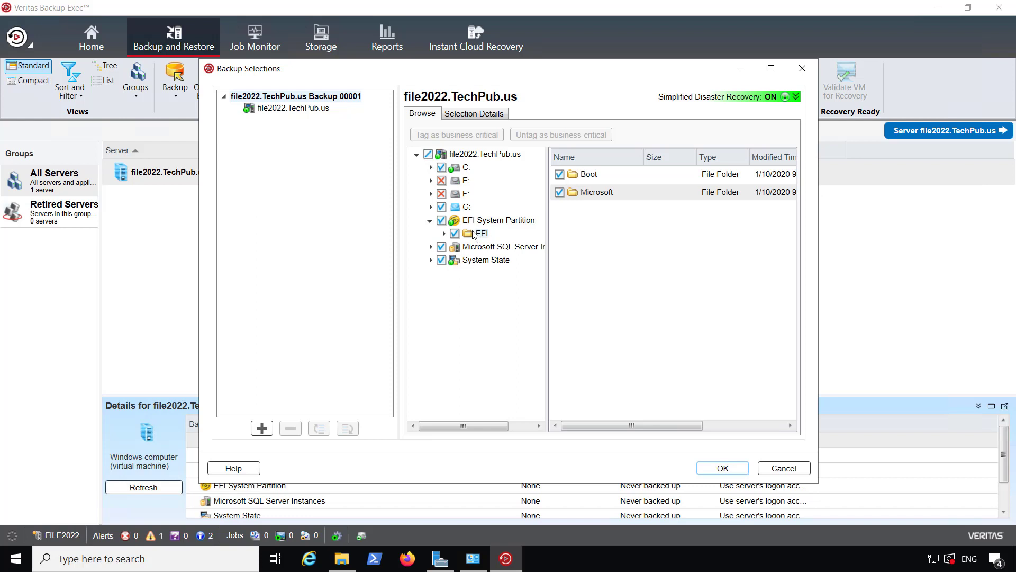
{"action": "left_click", "coordinate": [442, 207]}
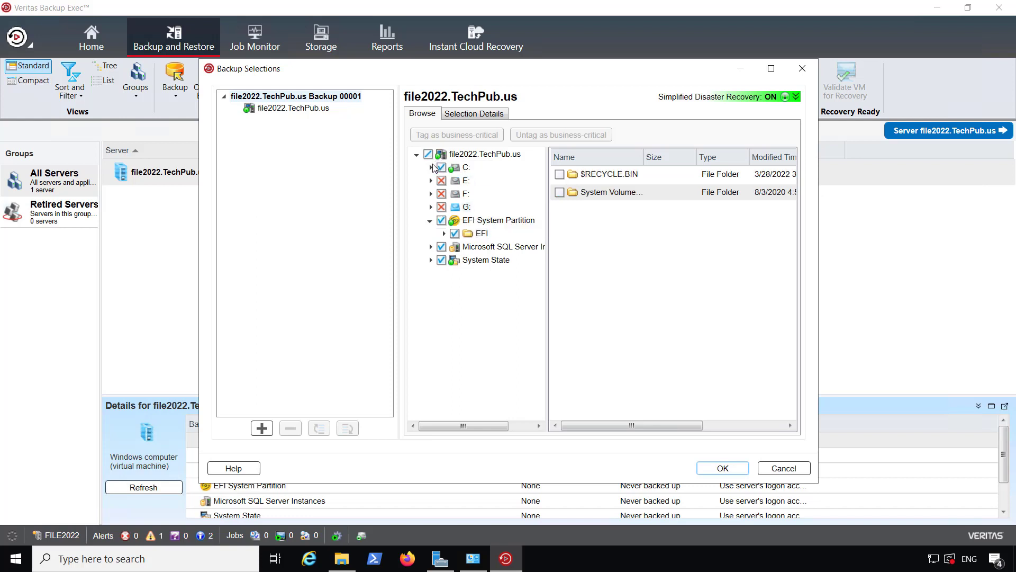
{"action": "left_click", "coordinate": [432, 167]}
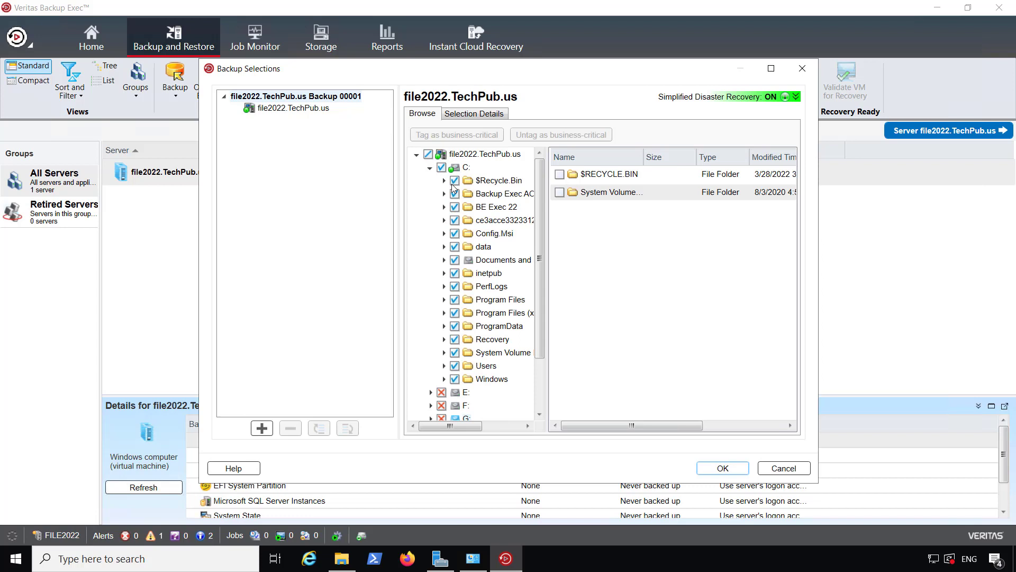
{"action": "left_click", "coordinate": [455, 247]}
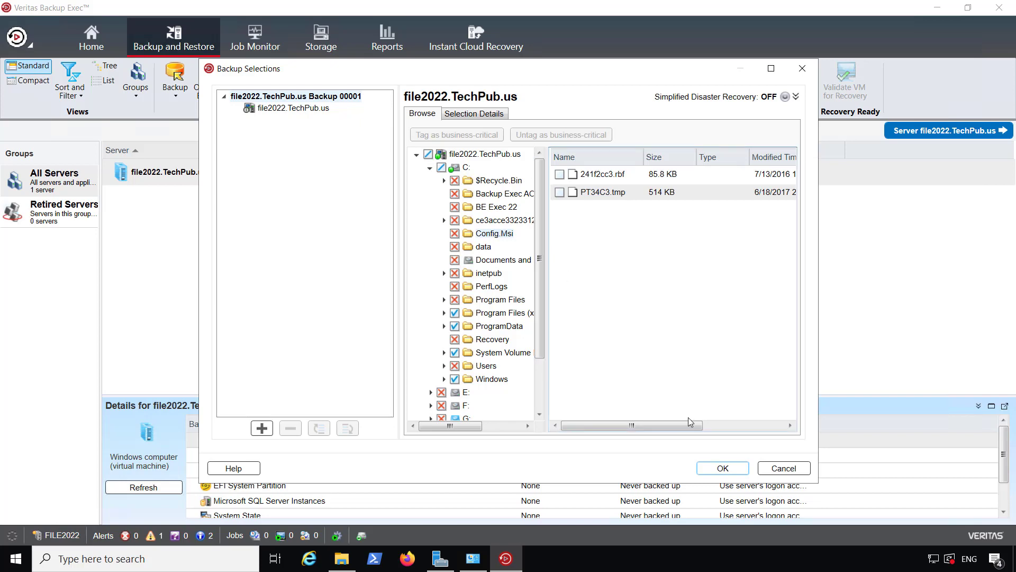
{"action": "left_click", "coordinate": [724, 467]}
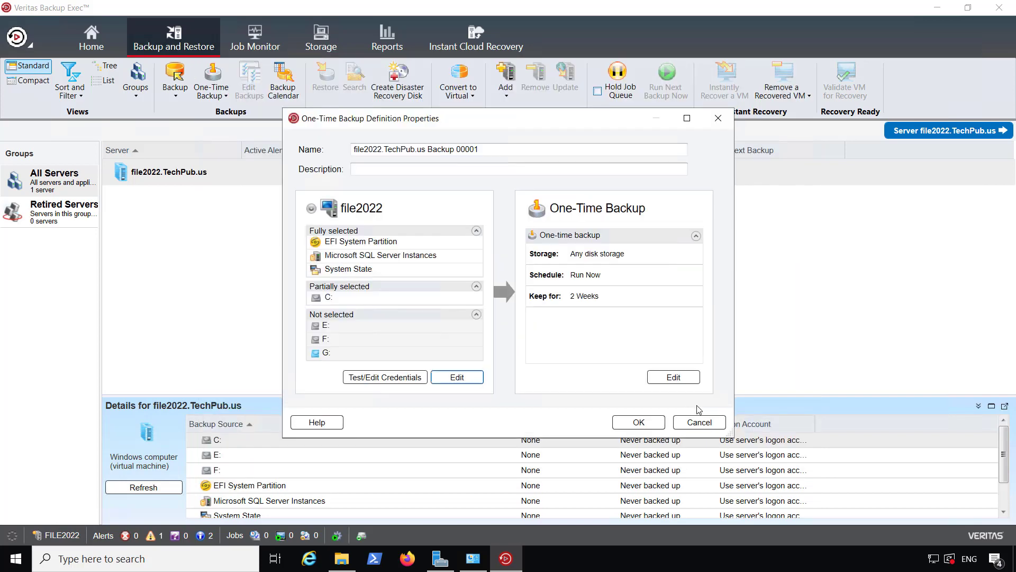
{"action": "left_click", "coordinate": [673, 378]}
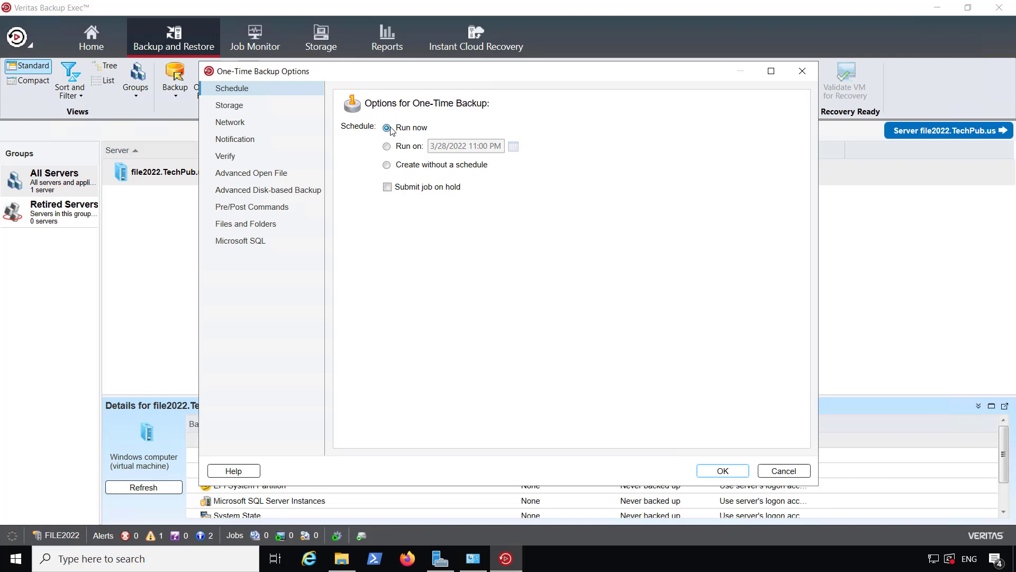
{"action": "left_click", "coordinate": [229, 106]}
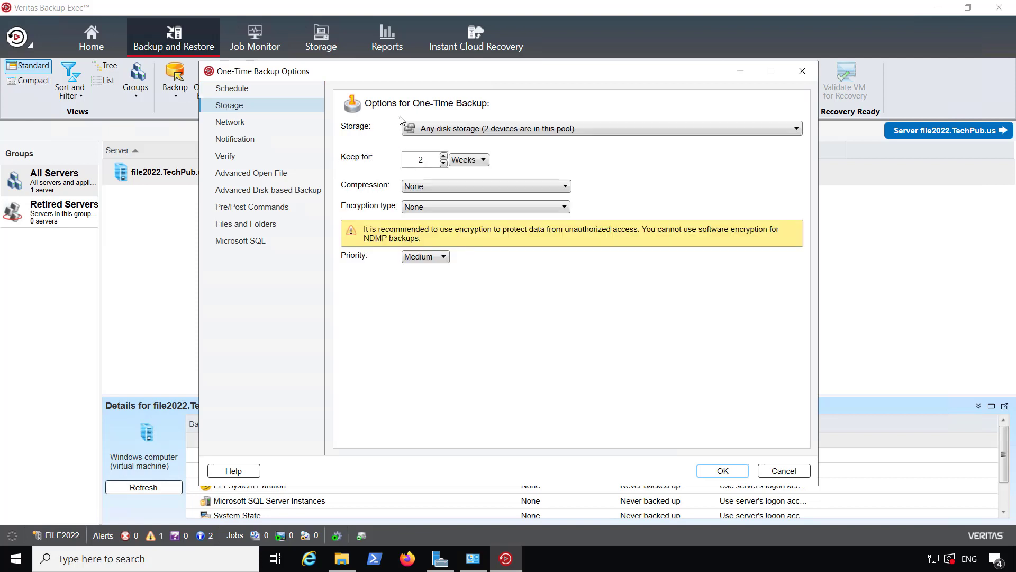
{"action": "left_click", "coordinate": [435, 132]}
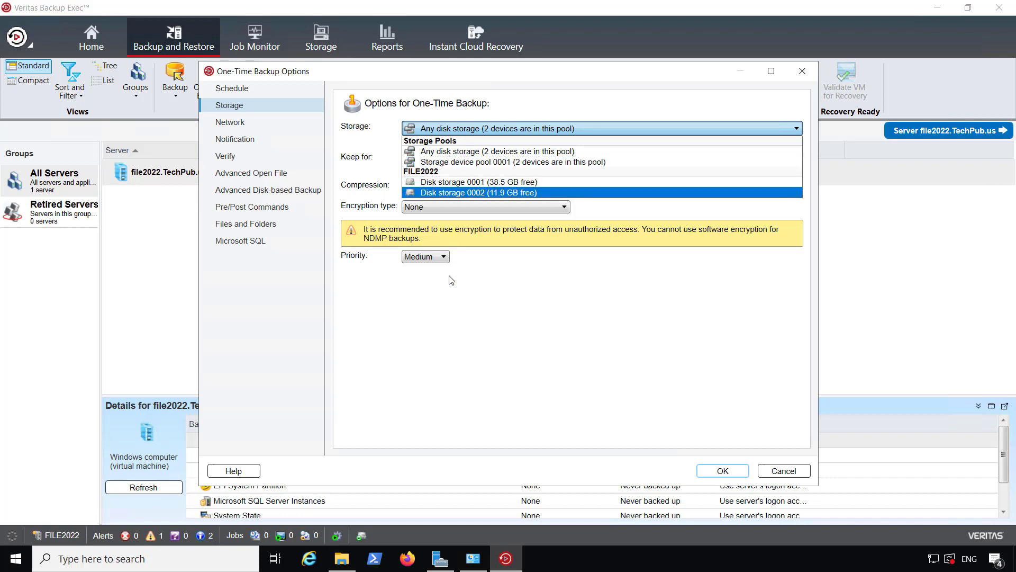
{"action": "left_click", "coordinate": [442, 304]}
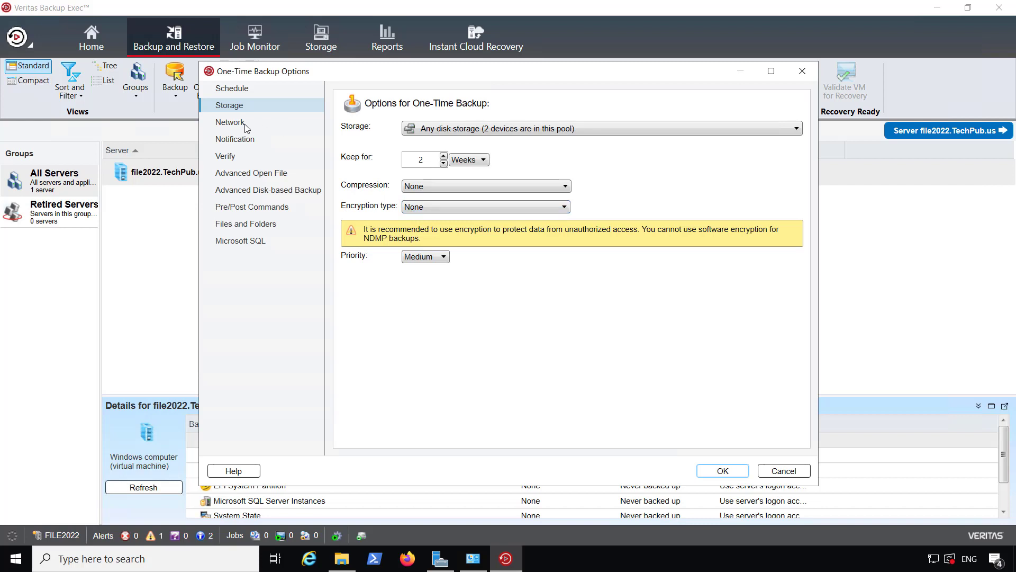
Review the Network, Notification, Verify, Advanced Open File and Disk-based Backup options.
{"action": "left_click", "coordinate": [230, 123]}
{"action": "left_click", "coordinate": [235, 138]}
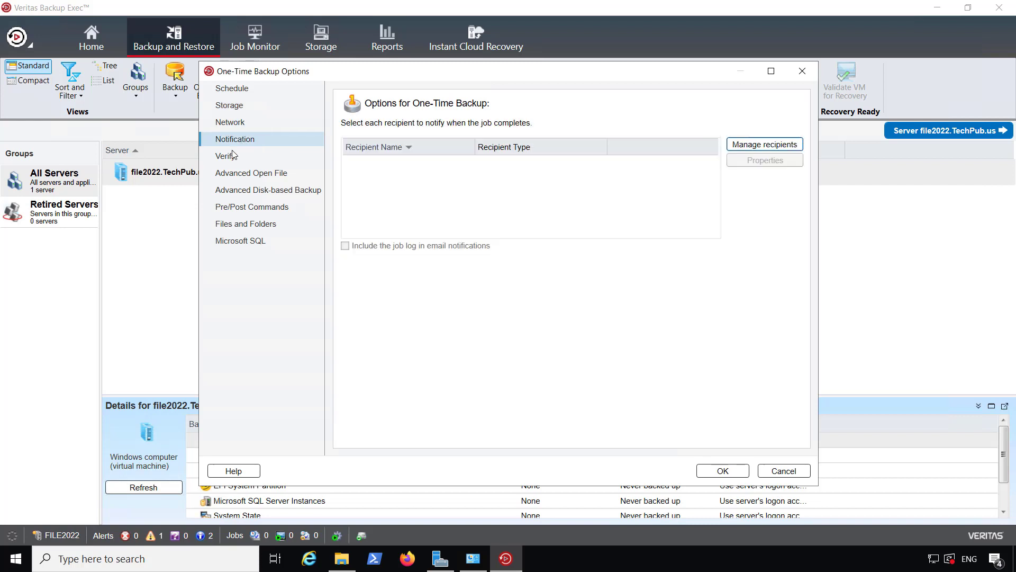
{"action": "left_click", "coordinate": [226, 156]}
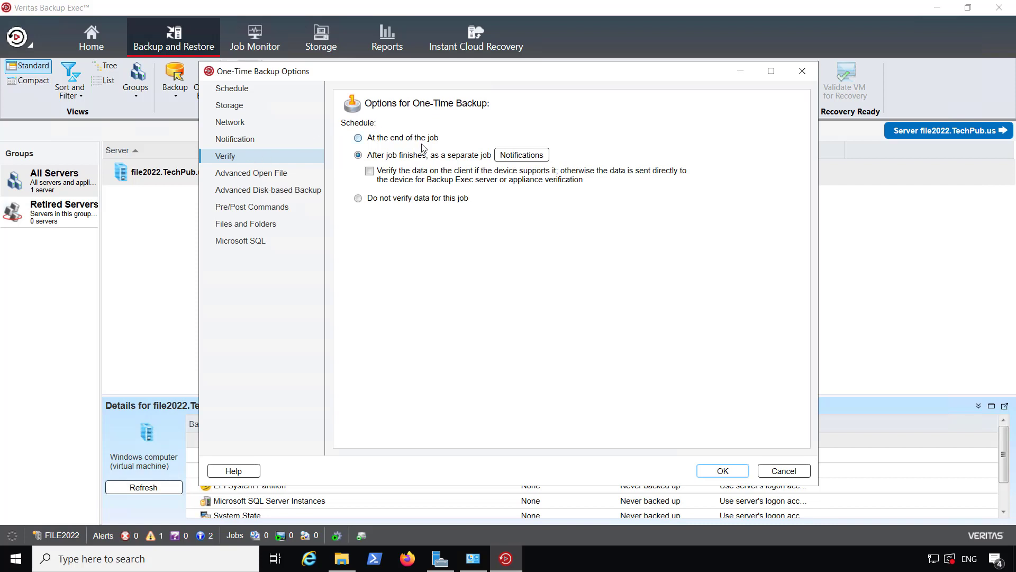
{"action": "left_click", "coordinate": [251, 174]}
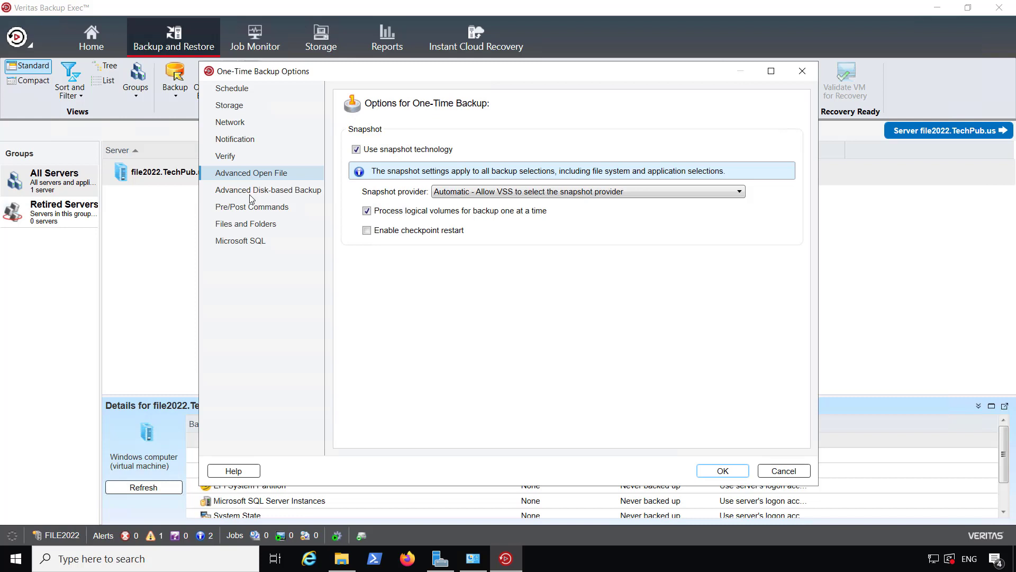
{"action": "left_click", "coordinate": [253, 192]}
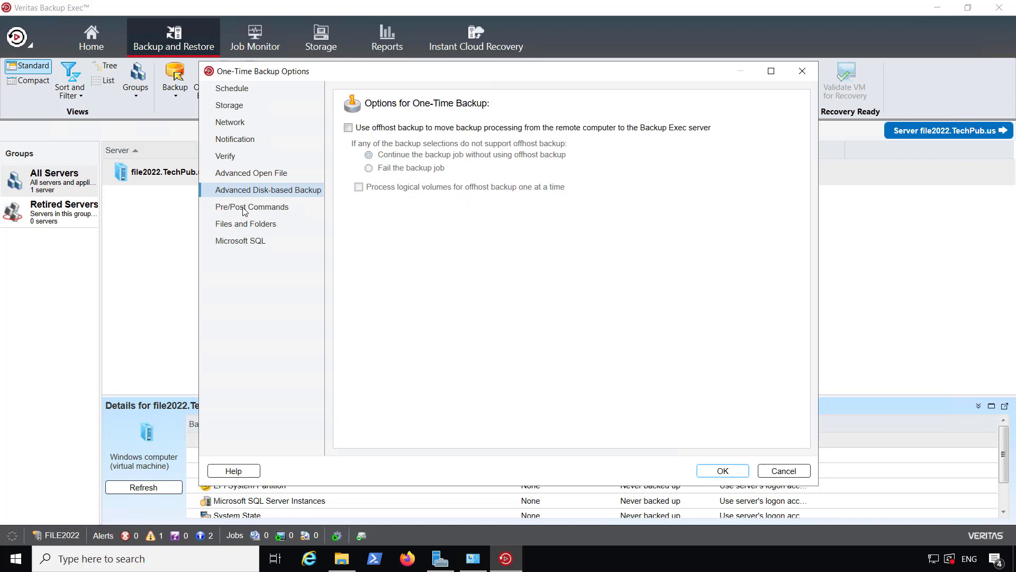
Review Pre/Post Commands, Files and Folders and Microsoft SQL options, then accept the backup options.
{"action": "left_click", "coordinate": [244, 212]}
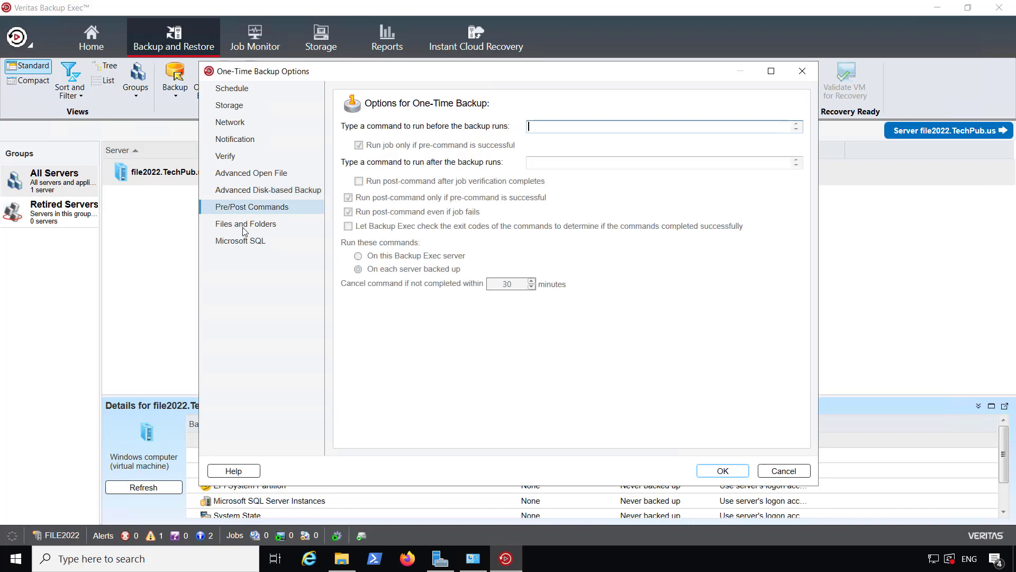
{"action": "key", "text": "Down"}
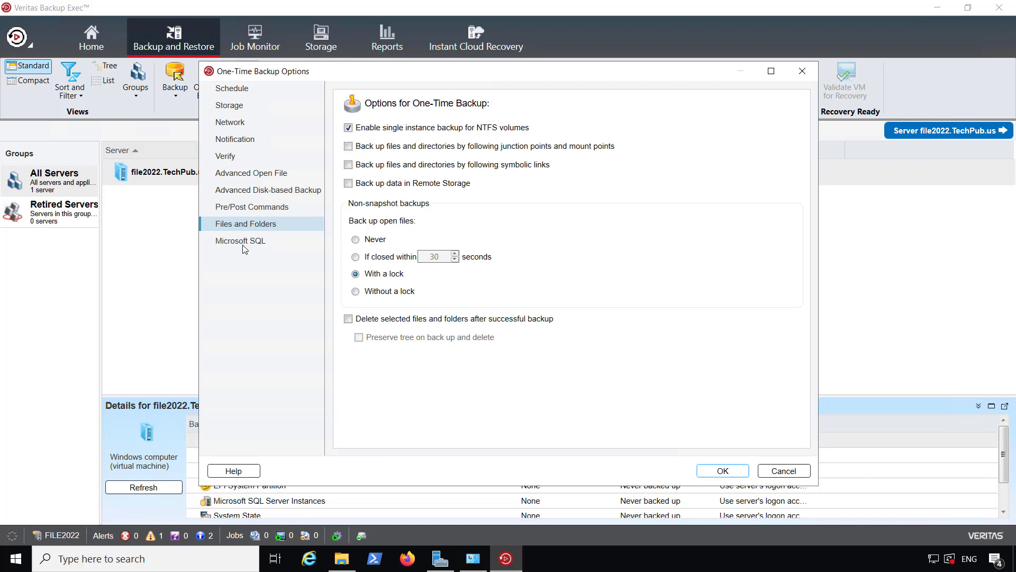
{"action": "left_click", "coordinate": [240, 241]}
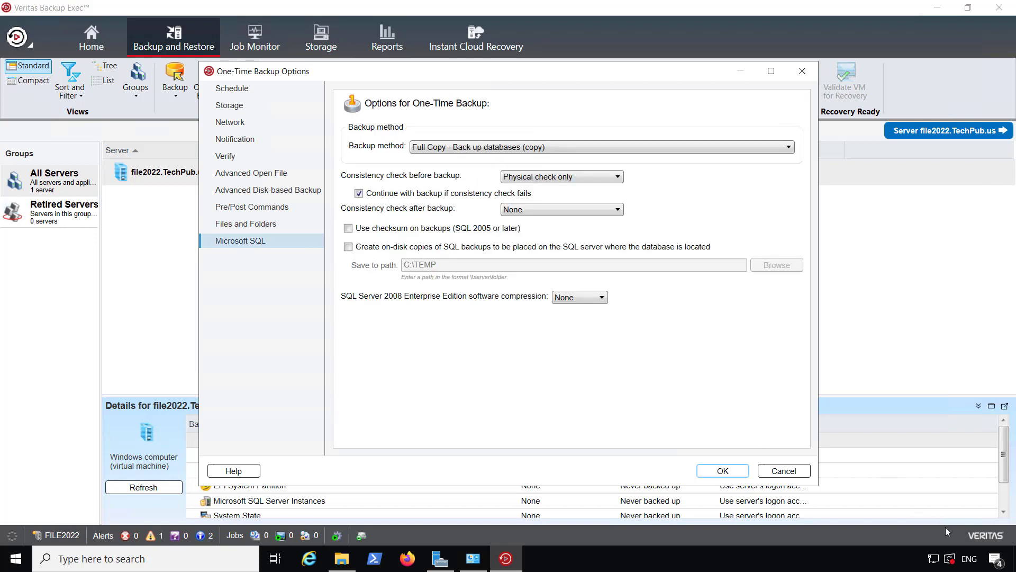
{"action": "left_click", "coordinate": [724, 471]}
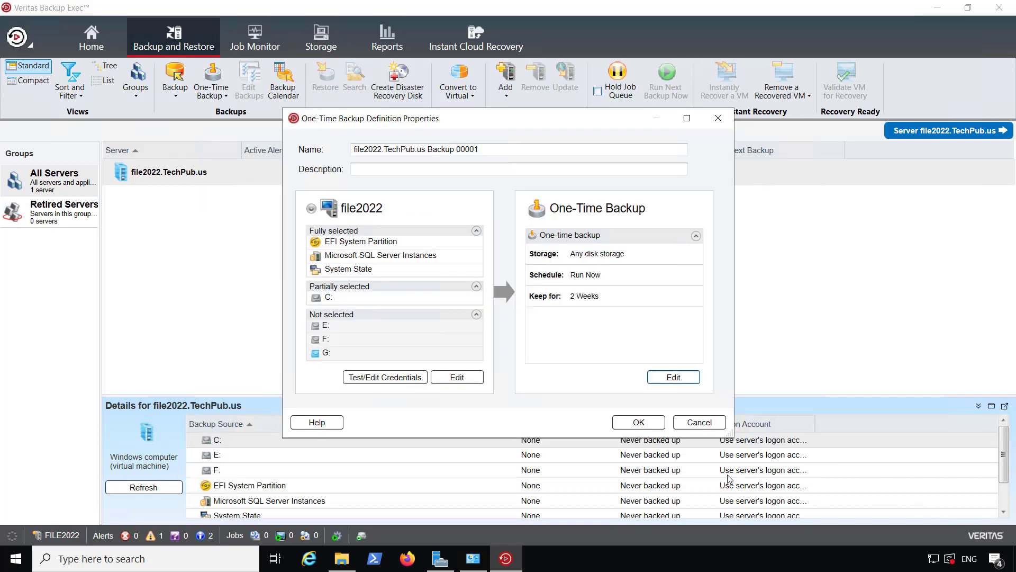
Submit the one-time backup job for file2022 so it starts running.
{"action": "left_click", "coordinate": [644, 426]}
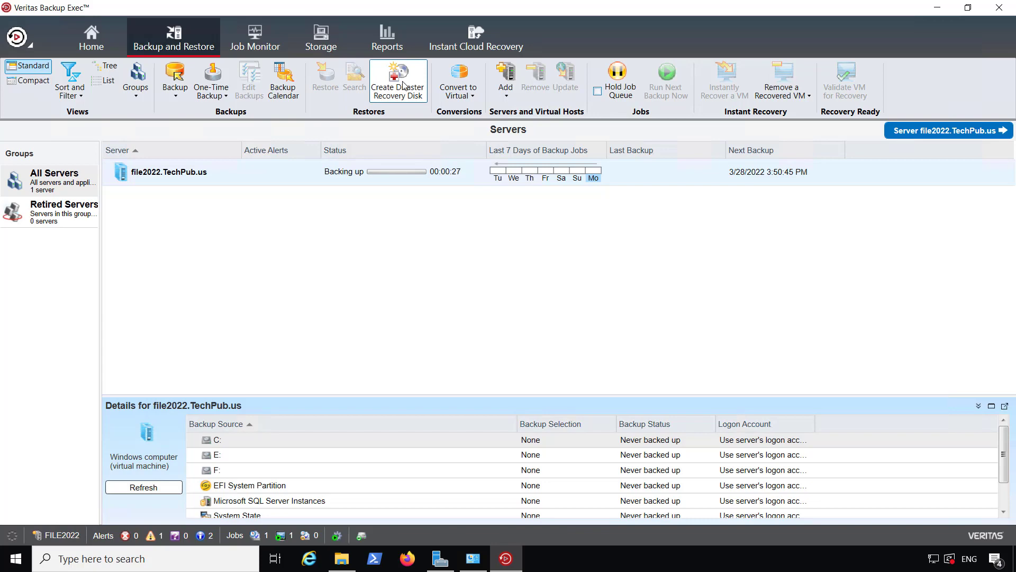
View file2022's jobs and expand the running backup job to monitor its tasks.
{"action": "double_click", "coordinate": [284, 180]}
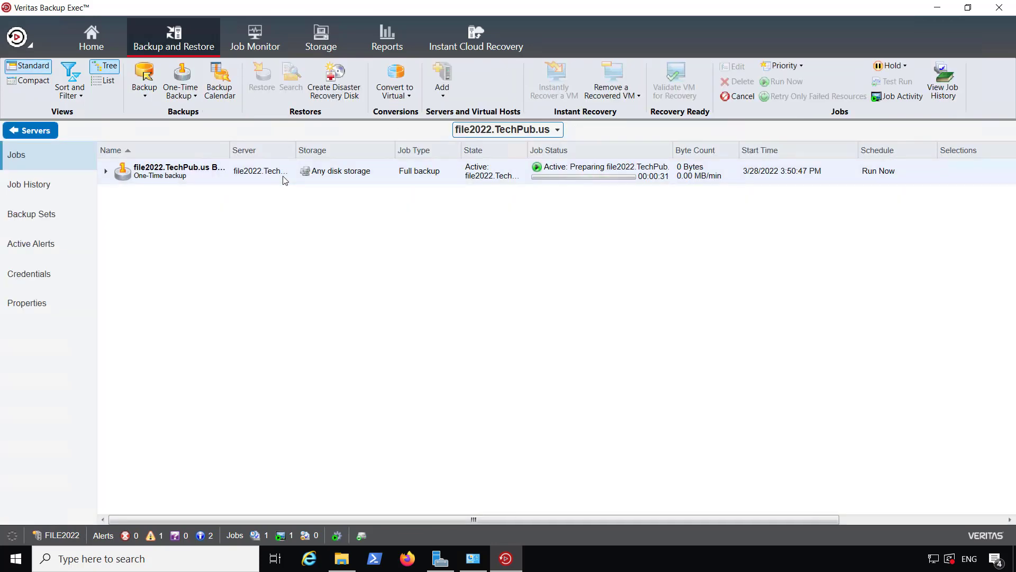
{"action": "left_click", "coordinate": [104, 171]}
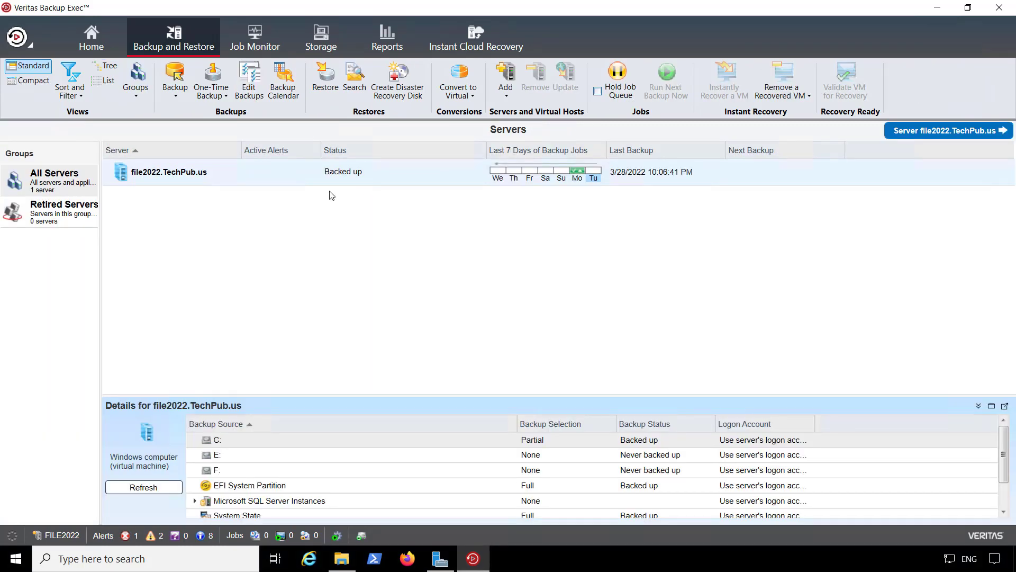
From file2022's completed job, launch a restore of the backup sets it created.
{"action": "double_click", "coordinate": [456, 175]}
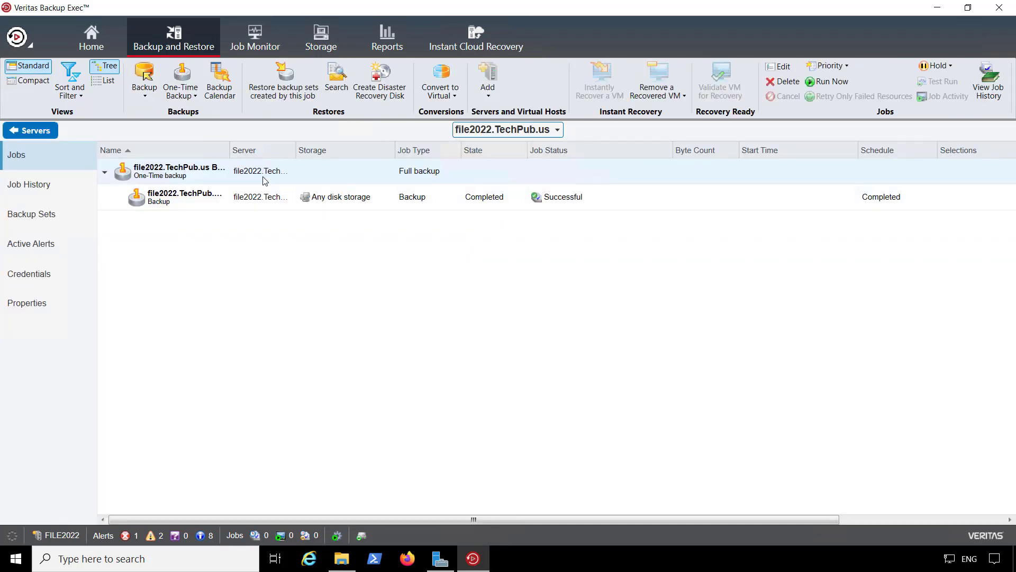
{"action": "left_click", "coordinate": [284, 83]}
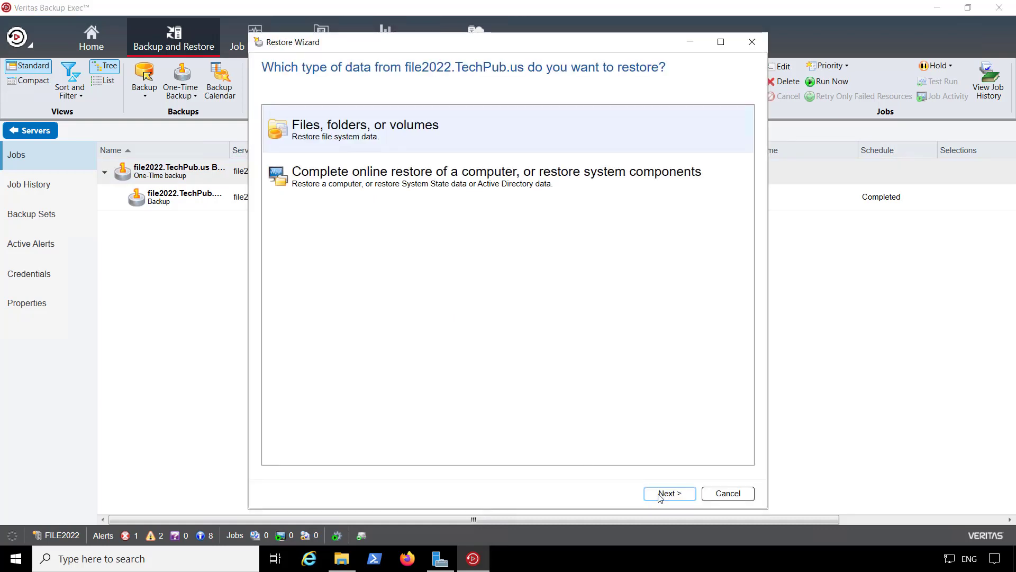
Continue with a files-and-folders restore and browse the 3/28/2022 C: backup set into the Windows folder.
{"action": "left_click", "coordinate": [669, 493]}
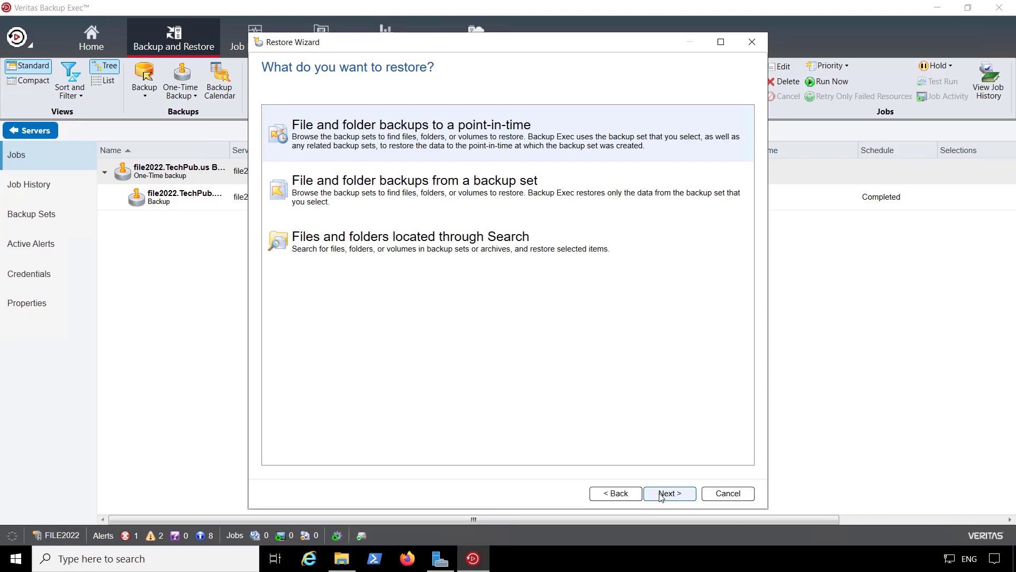
{"action": "left_click", "coordinate": [668, 493]}
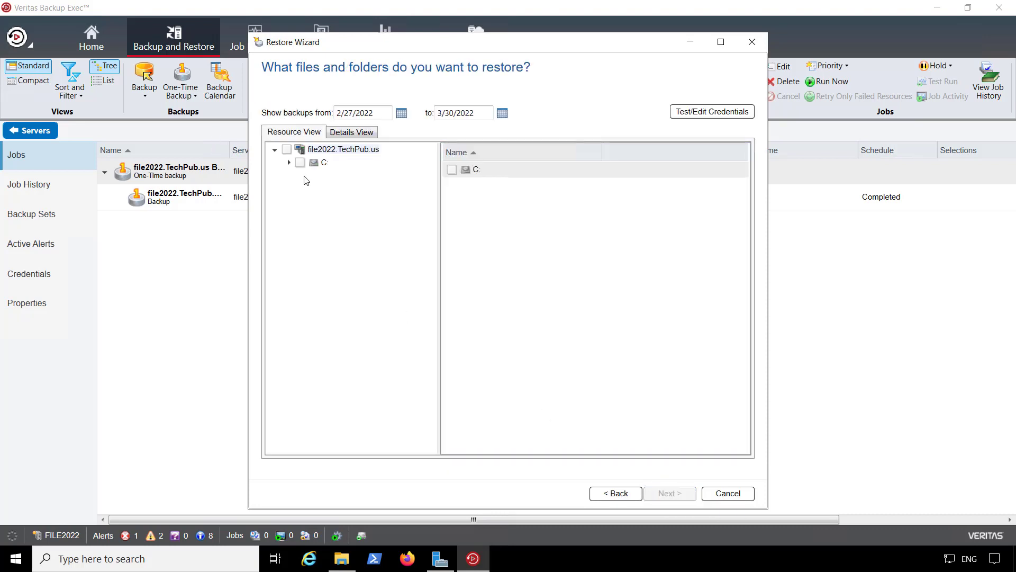
{"action": "left_click", "coordinate": [289, 163]}
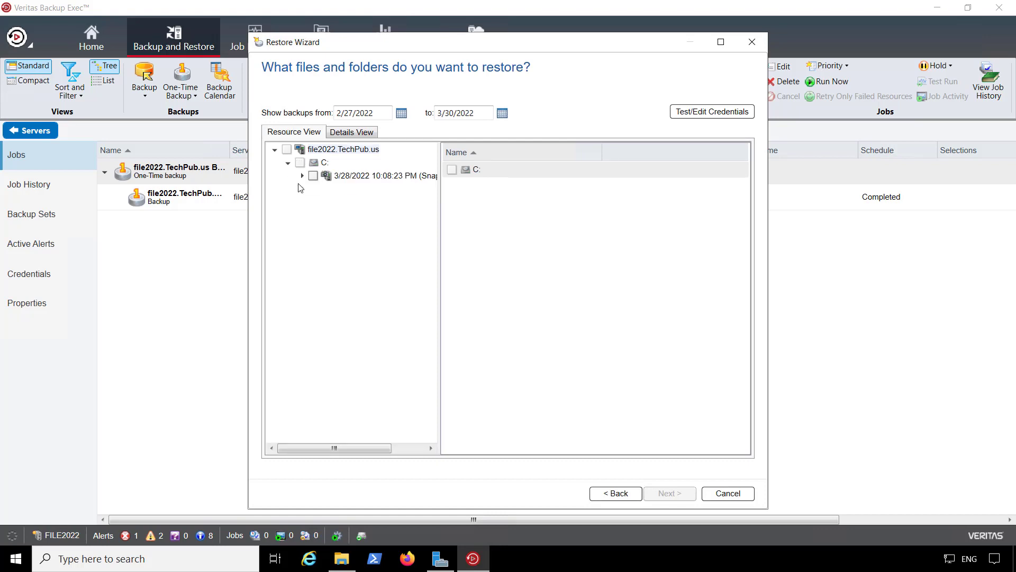
{"action": "left_click", "coordinate": [301, 176]}
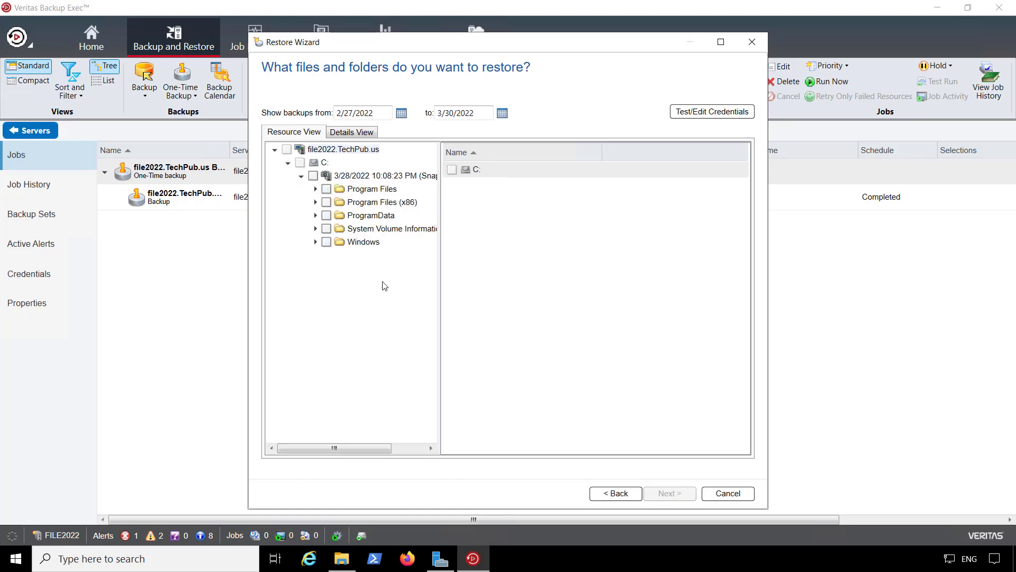
{"action": "left_click", "coordinate": [316, 242]}
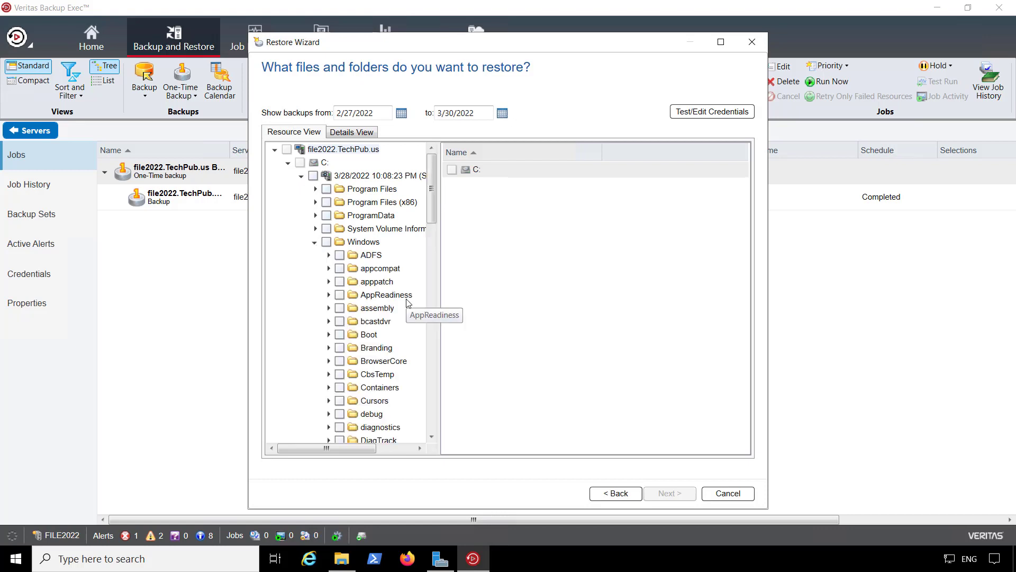